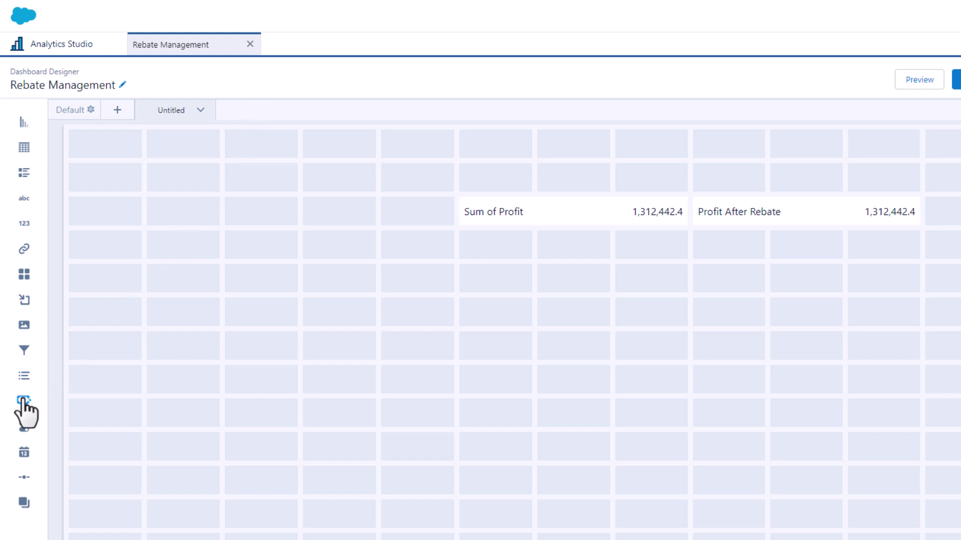
Step: Place a new input widget to the left of Sum of Profit
drag(24, 401, 274, 230)
drag(178, 182, 161, 183)
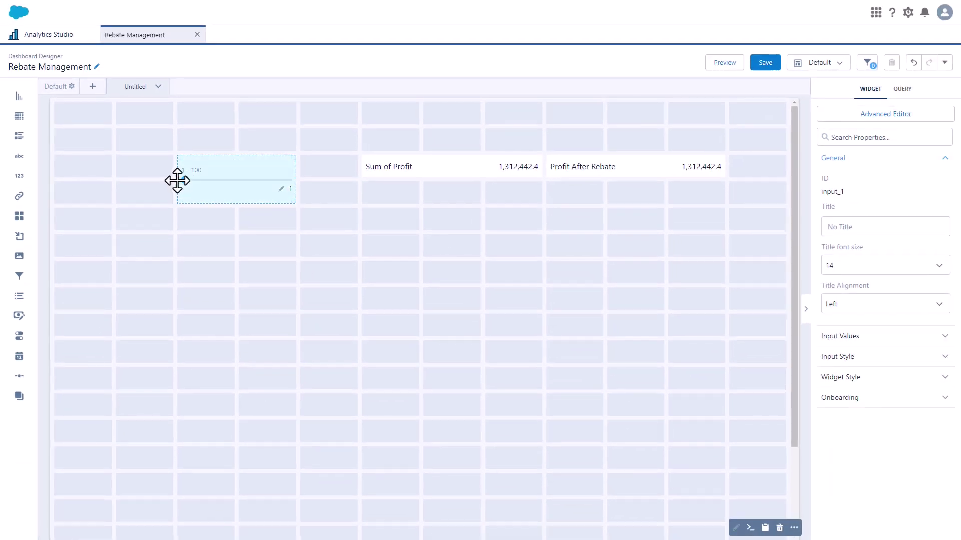
click(161, 182)
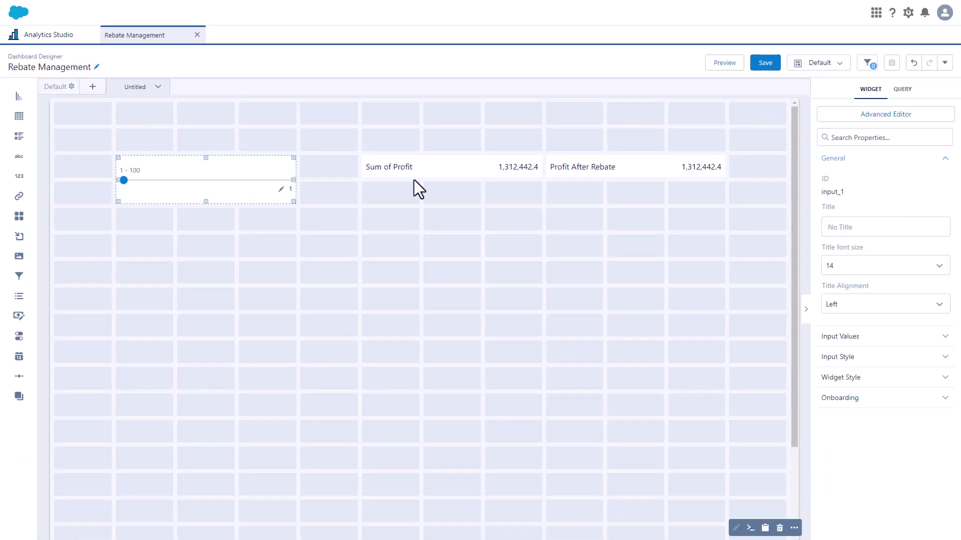
Step: Title the input 'Rebate % Value', keep it a slider, and display values as Percent
click(826, 228)
text(Rebate % Value)
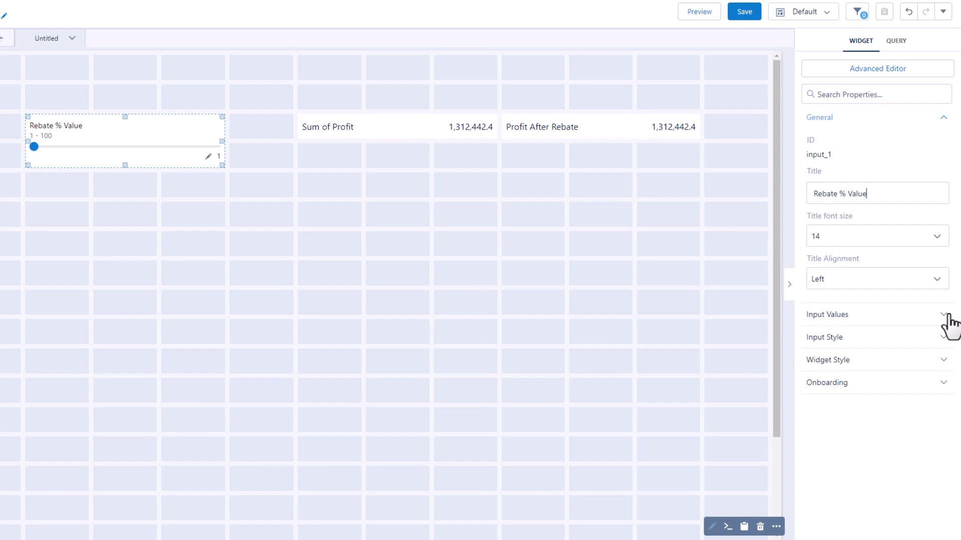
click(944, 312)
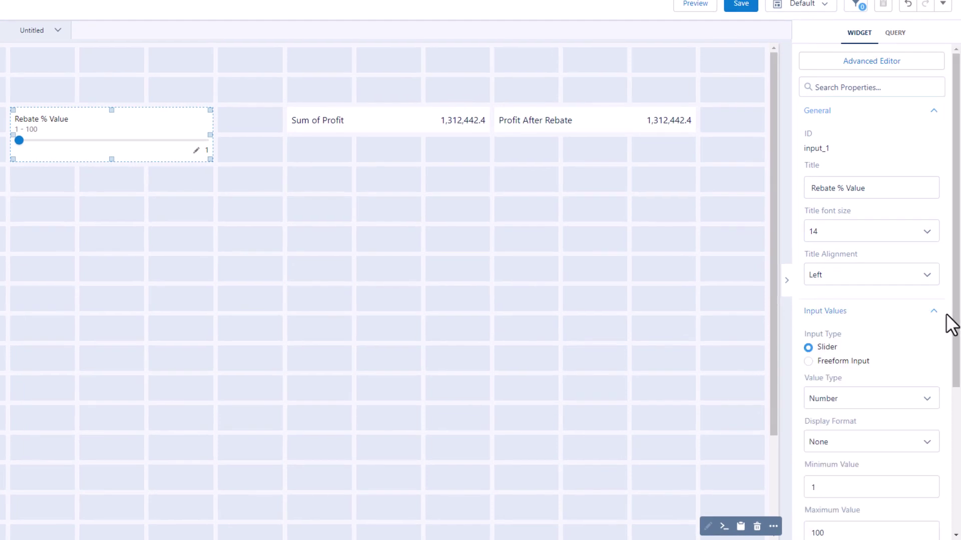
click(850, 363)
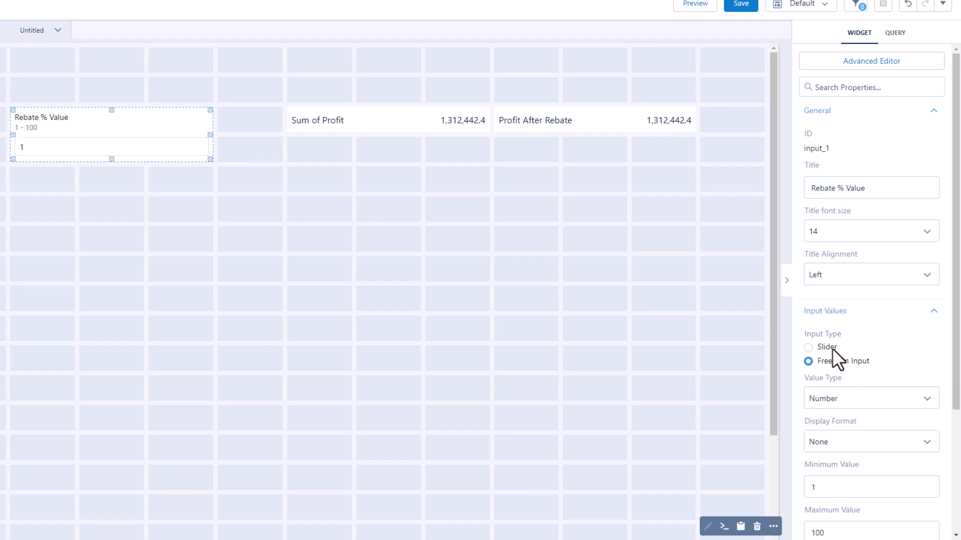
click(832, 349)
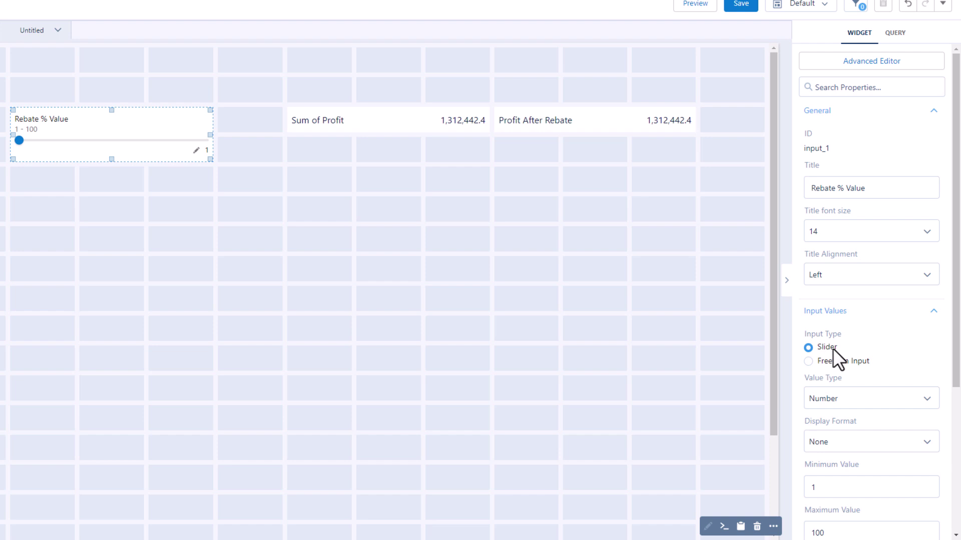
click(923, 444)
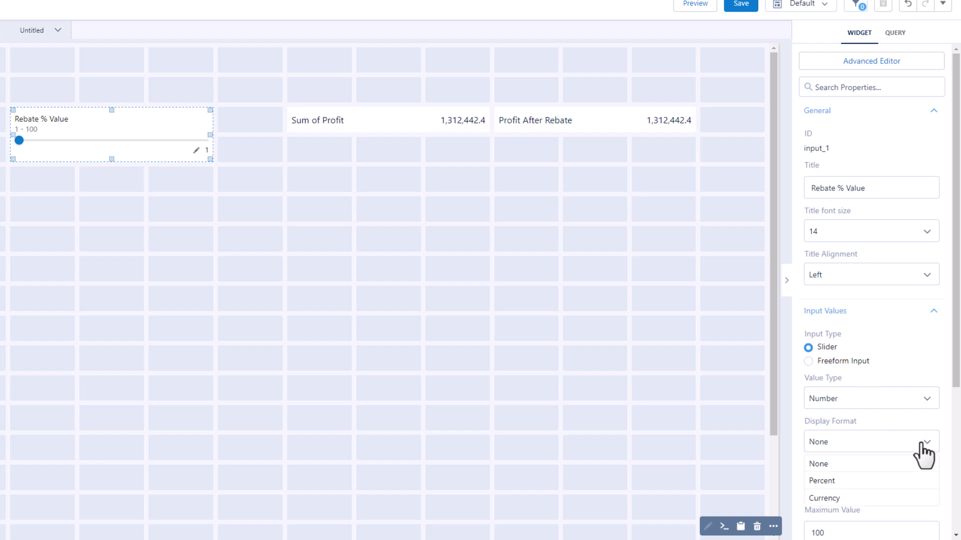
click(908, 480)
click(743, 427)
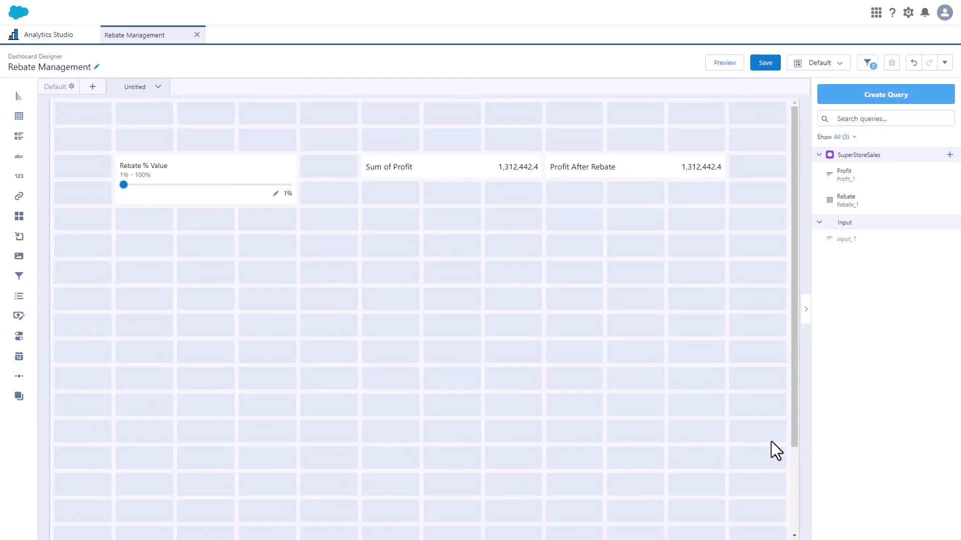
Step: In the Profit After Rebate widget's query, add the input_1 slider as an Input column
double_click(654, 162)
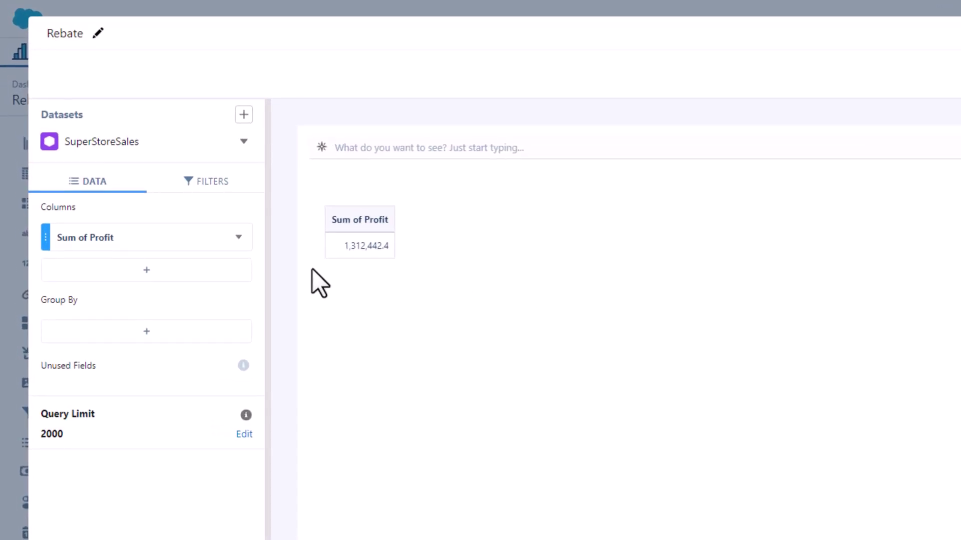
click(223, 256)
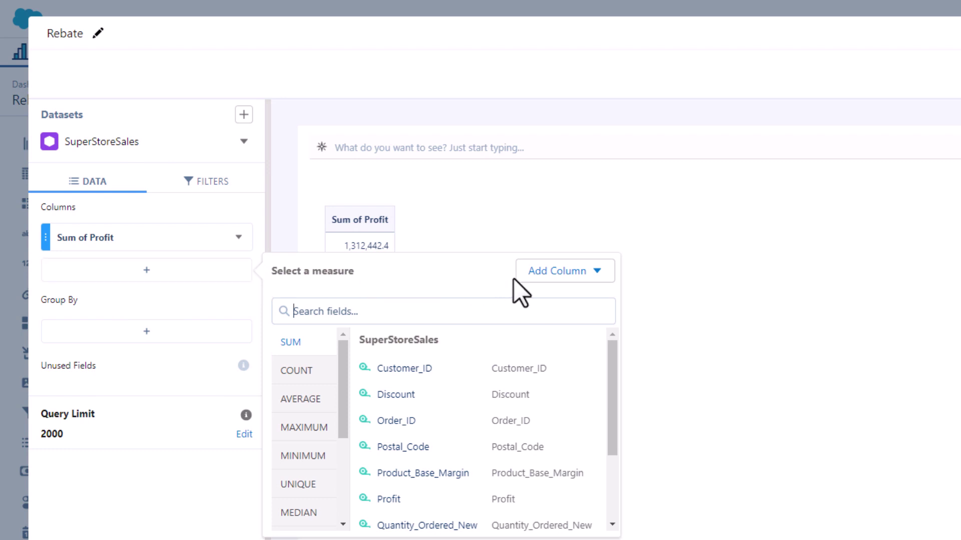
click(552, 273)
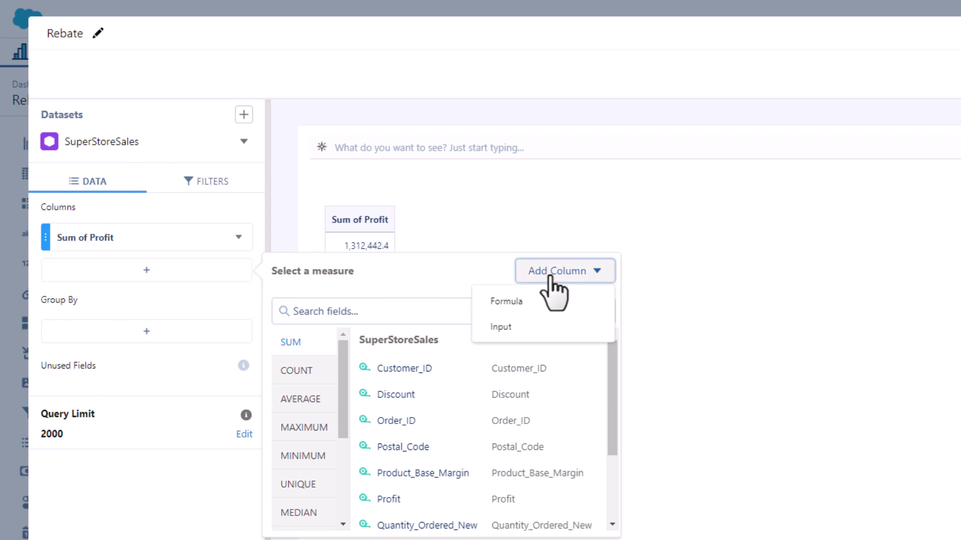
click(555, 328)
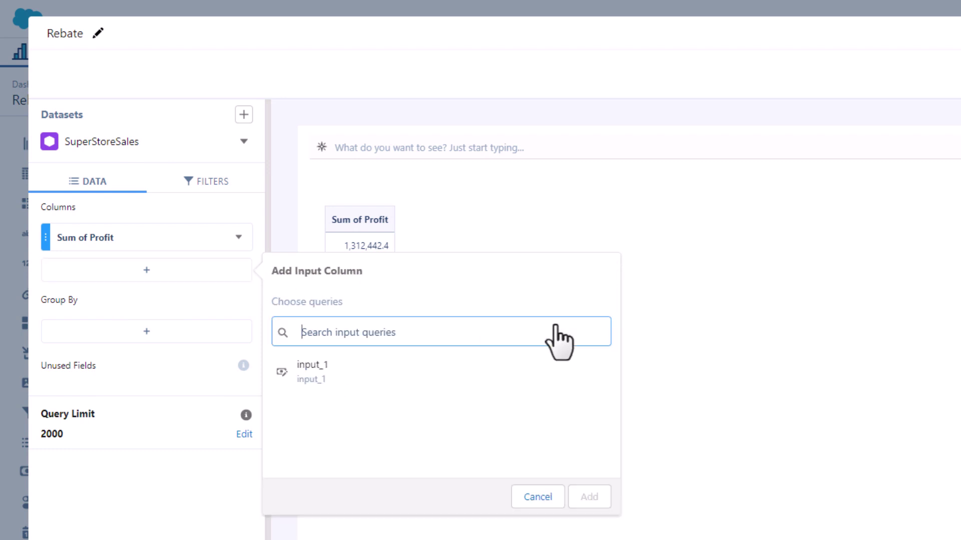
click(402, 383)
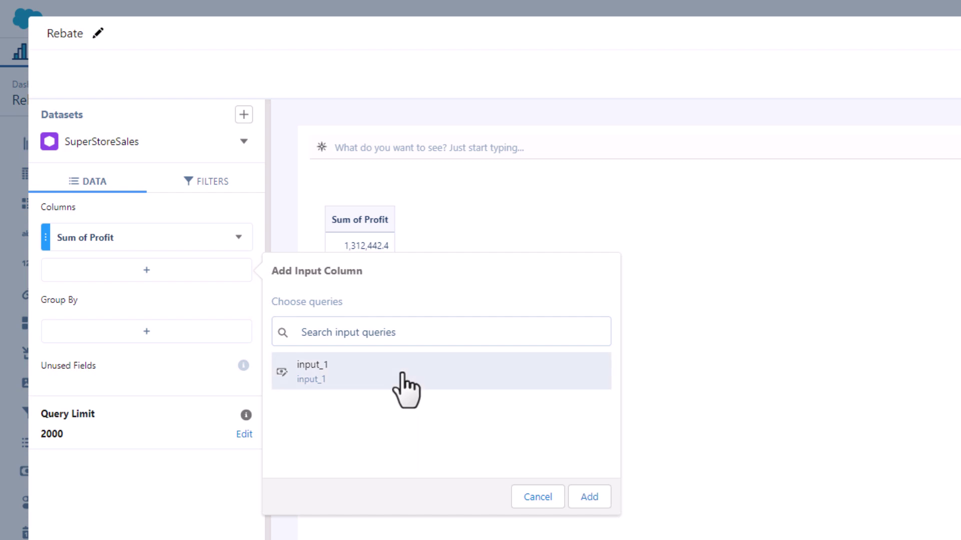
click(583, 497)
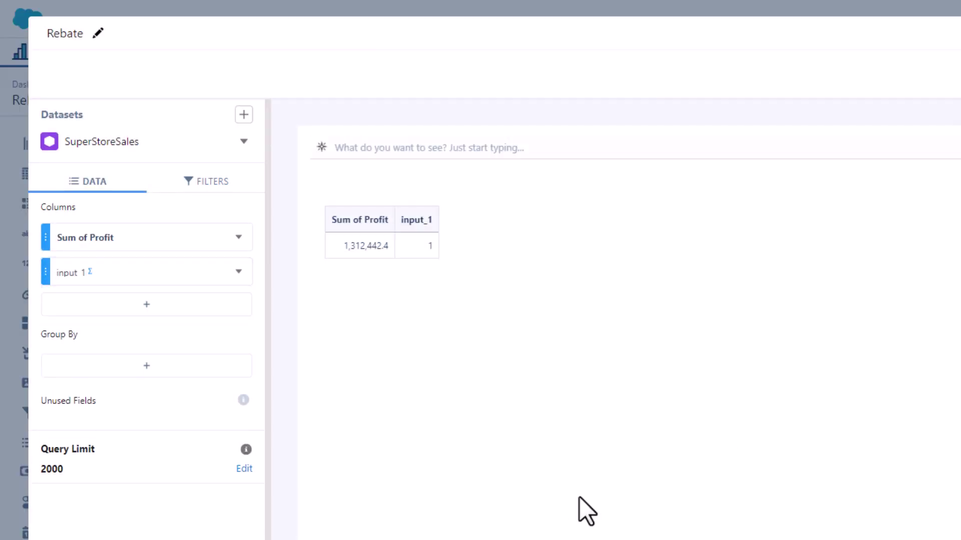
click(201, 307)
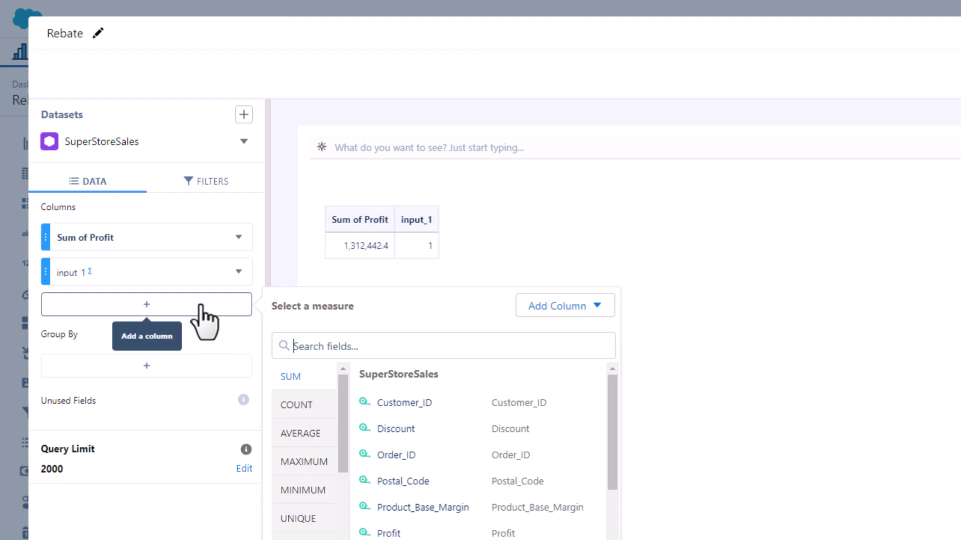
Step: Add a Number-format formula column 'Profit After Rebate' calculated as A/100*B
click(523, 311)
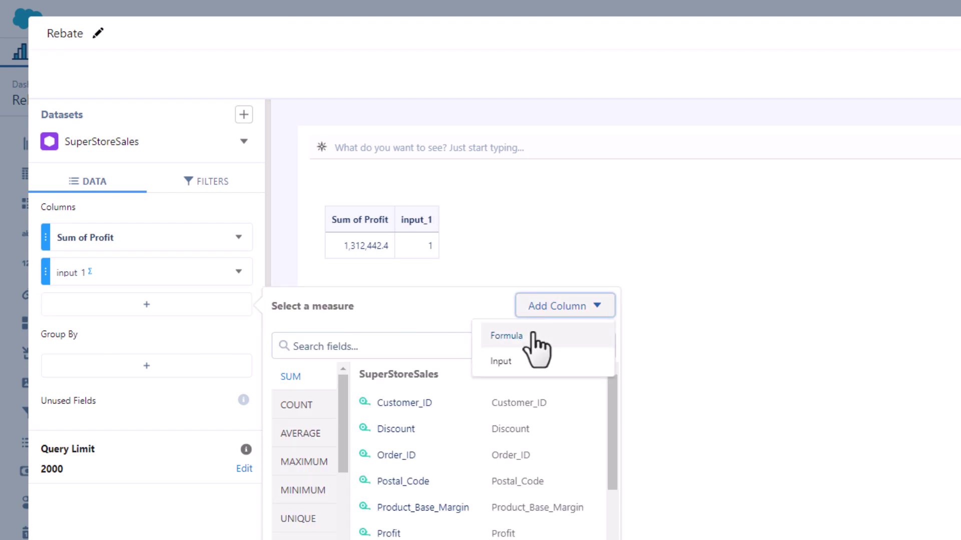
click(506, 335)
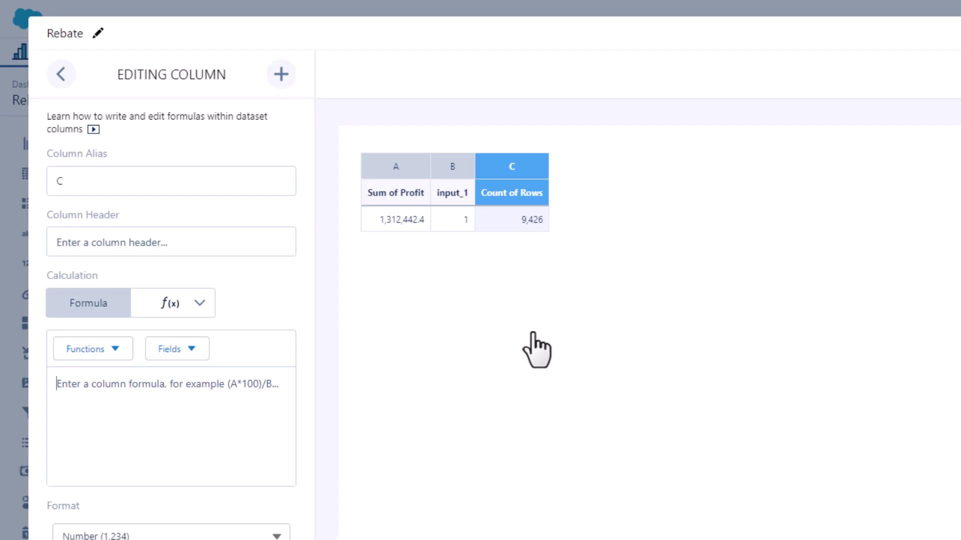
click(215, 243)
text(Profit After Rebate)
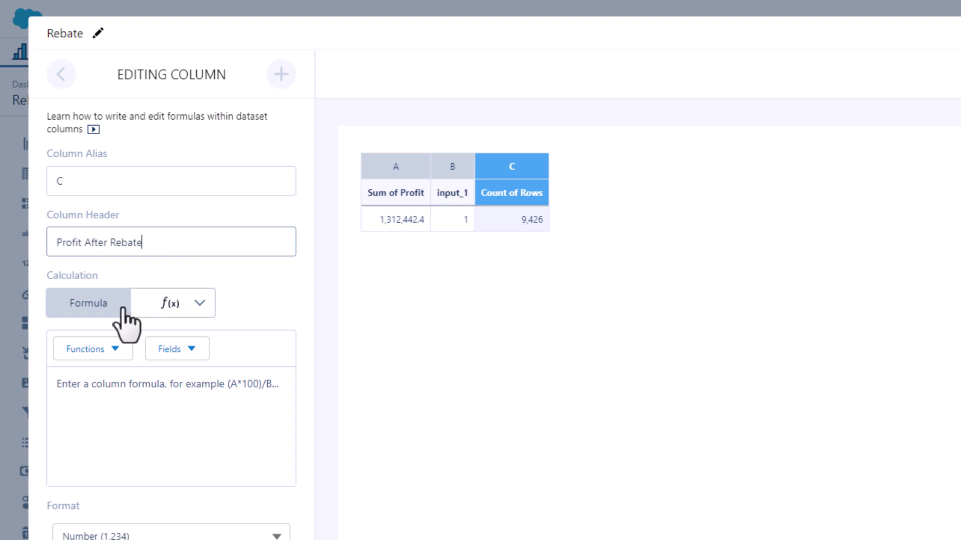
click(156, 391)
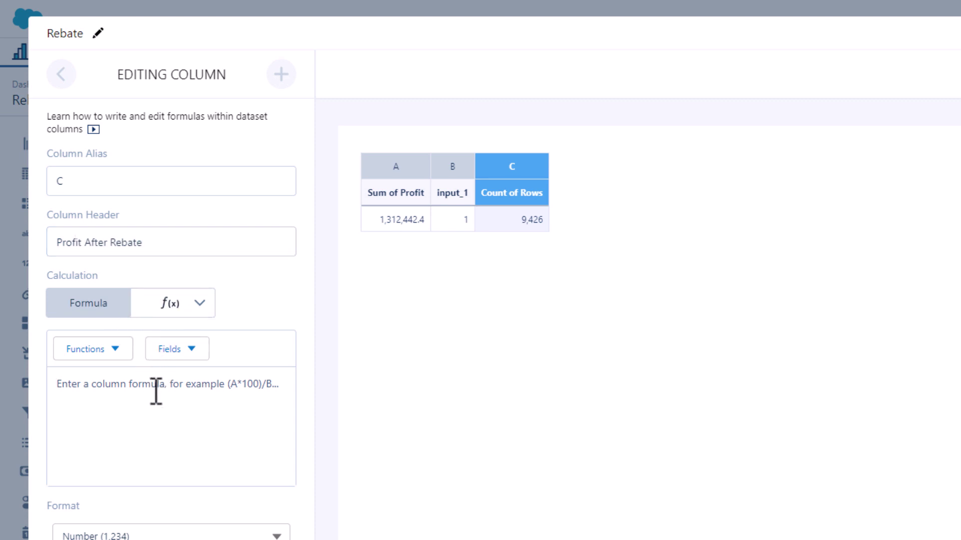
text(A/100*B)
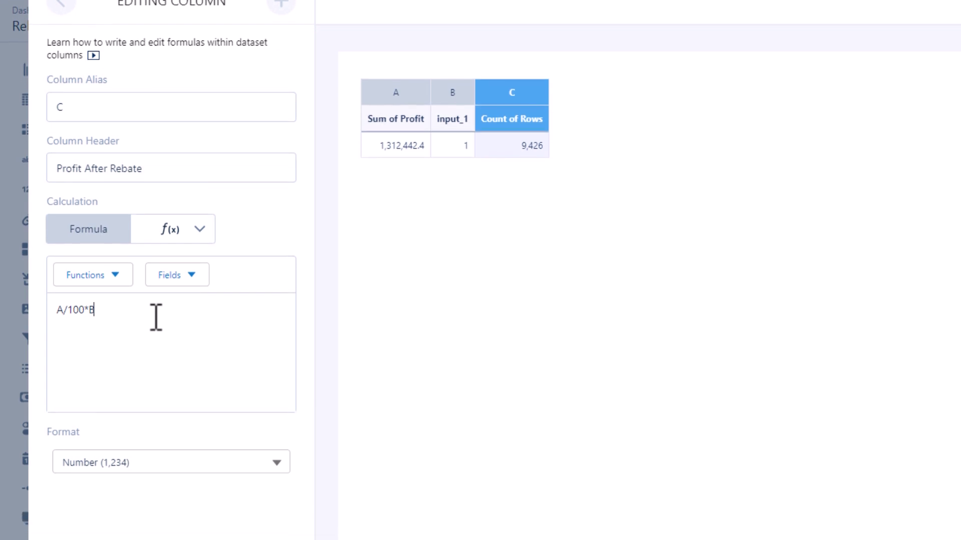
click(234, 463)
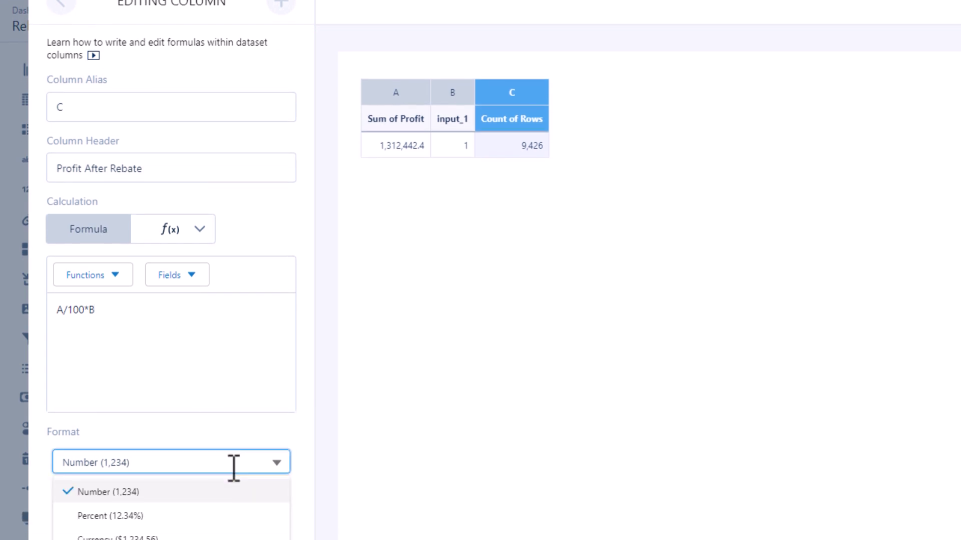
click(230, 493)
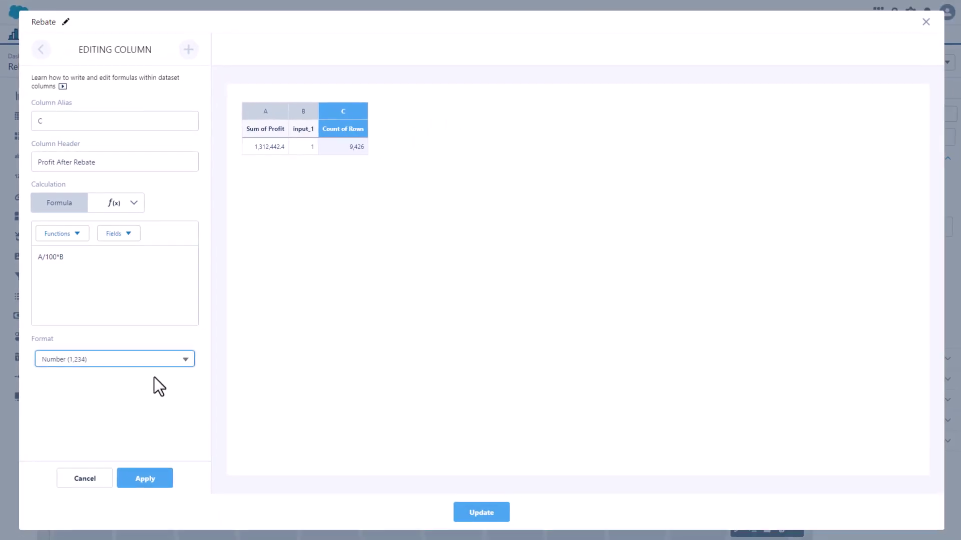
click(146, 479)
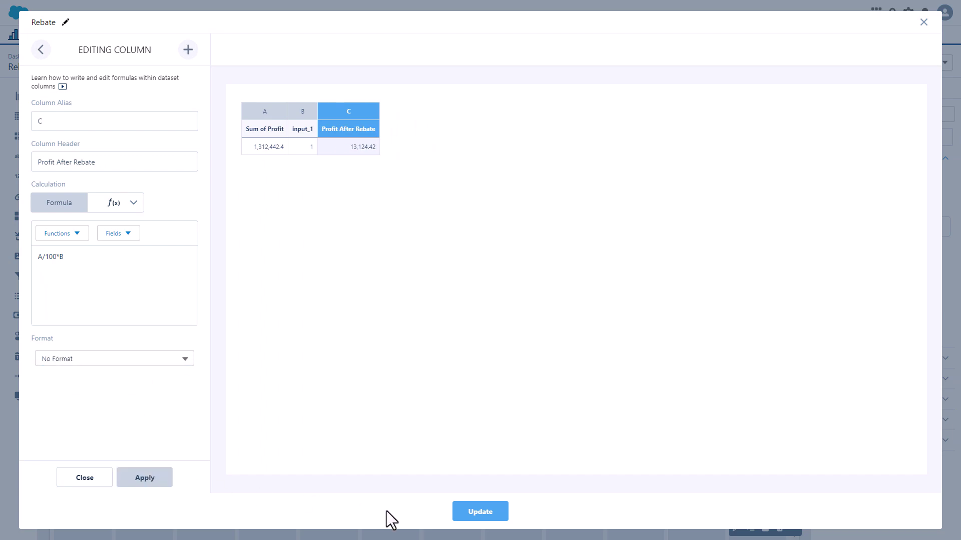
Step: Return to the dashboard and set the number widget's measure to Profit After Rebate
click(480, 512)
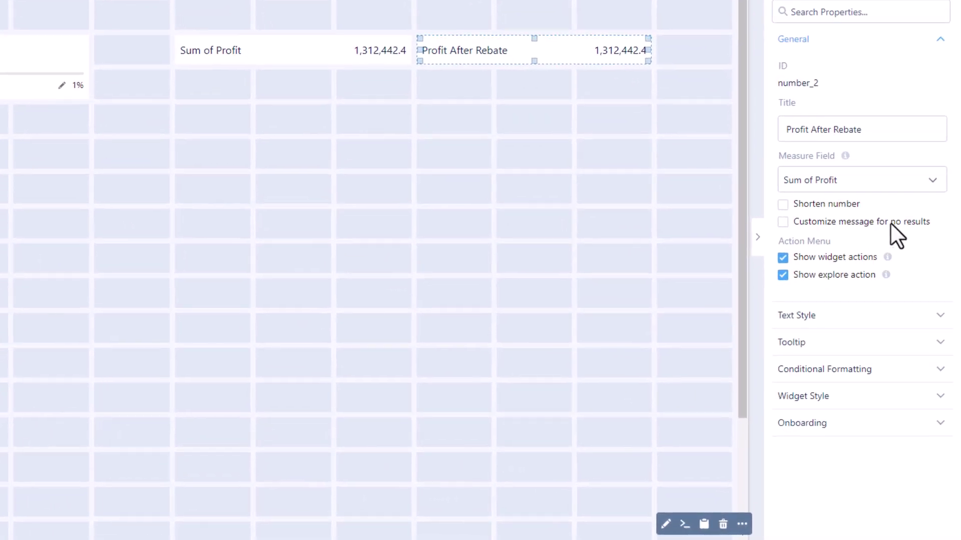
click(929, 192)
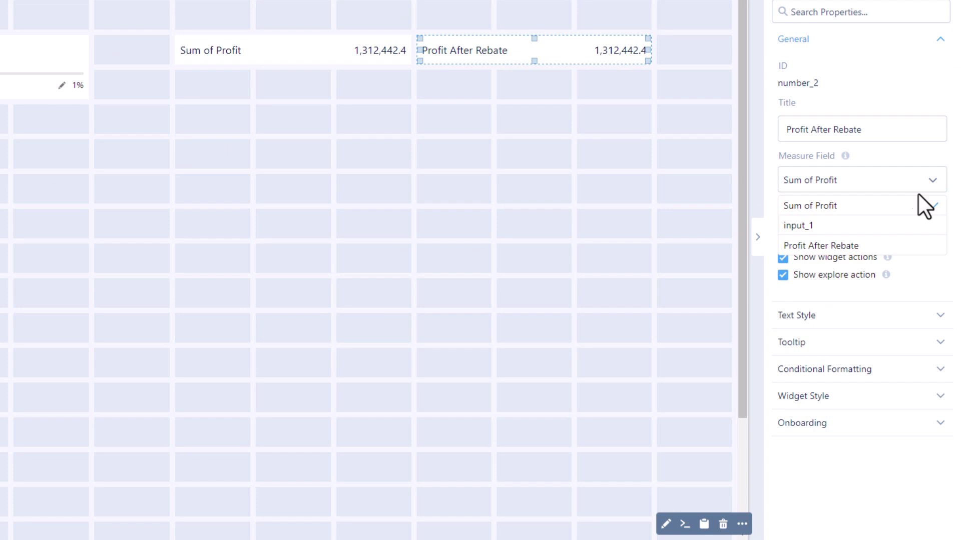
click(915, 246)
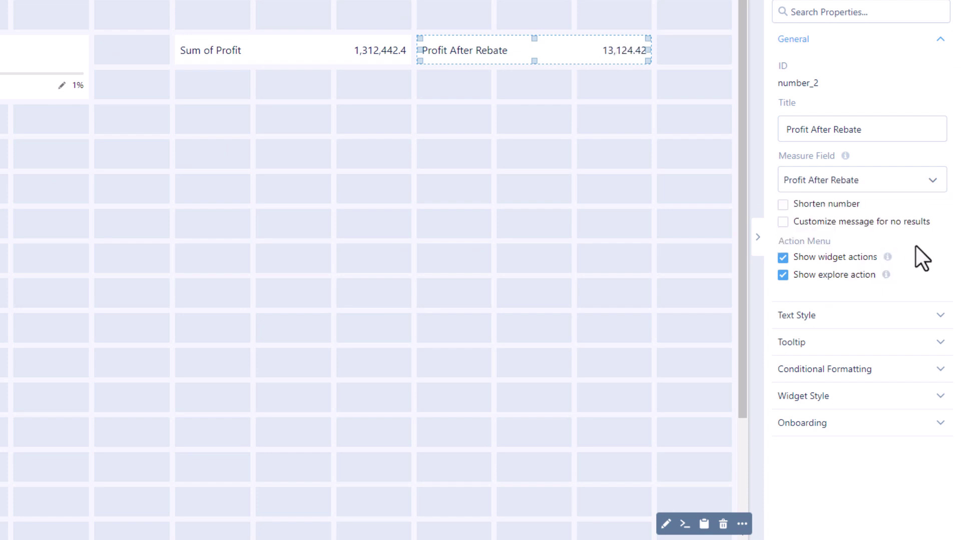
Step: Add a conditional formatting rule colouring values below 20000 red
click(916, 373)
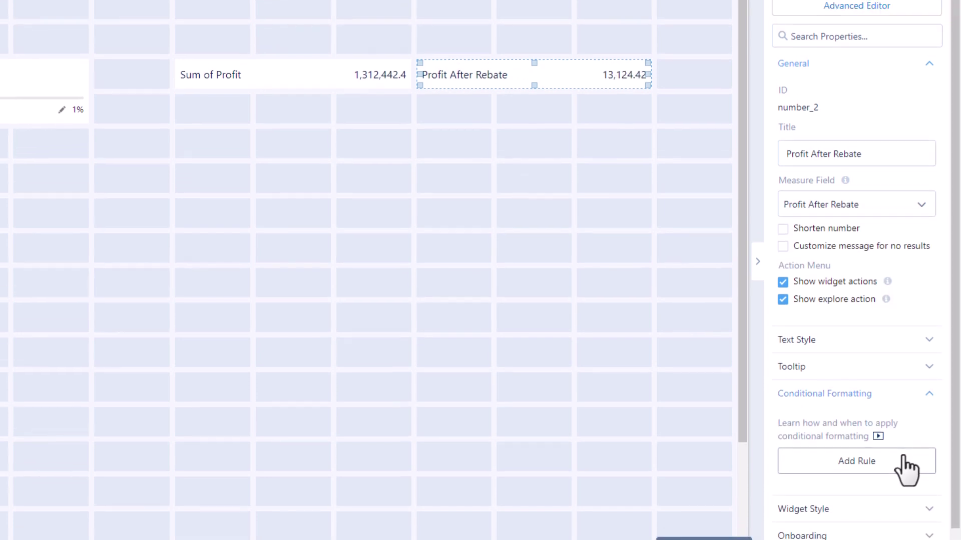
click(907, 440)
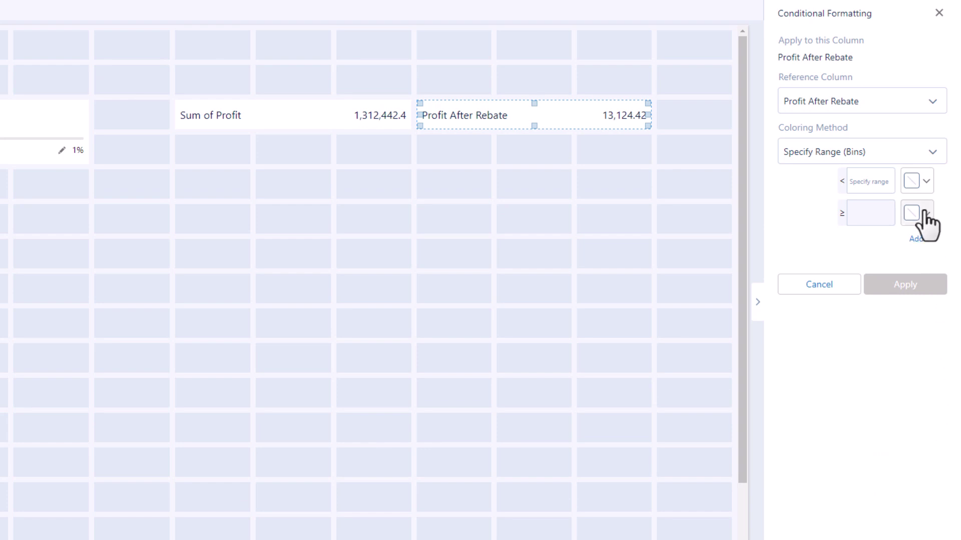
click(873, 183)
text(20000)
click(919, 197)
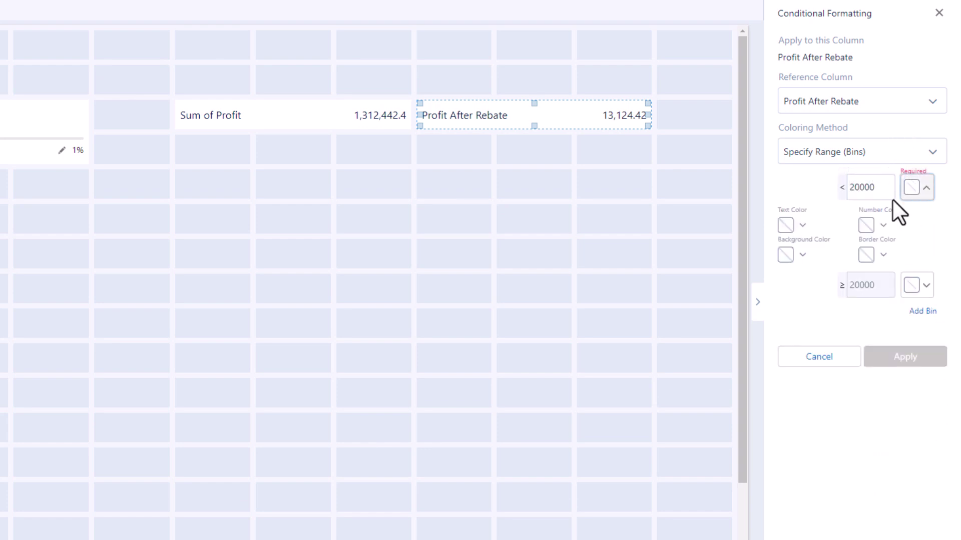
click(800, 221)
click(794, 286)
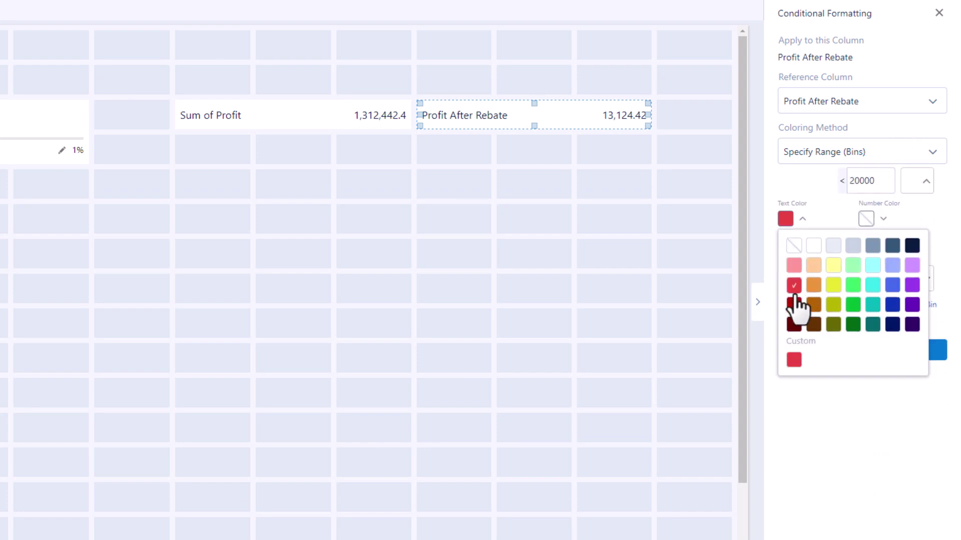
click(828, 221)
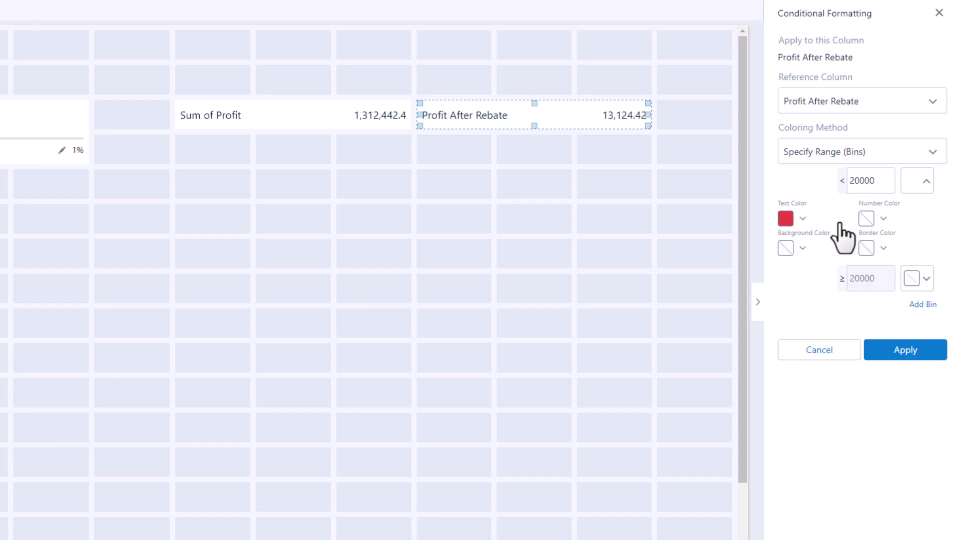
Step: Add a green range from 20000 to 2000000 and apply the colouring rule
click(922, 304)
click(891, 214)
text(2000000)
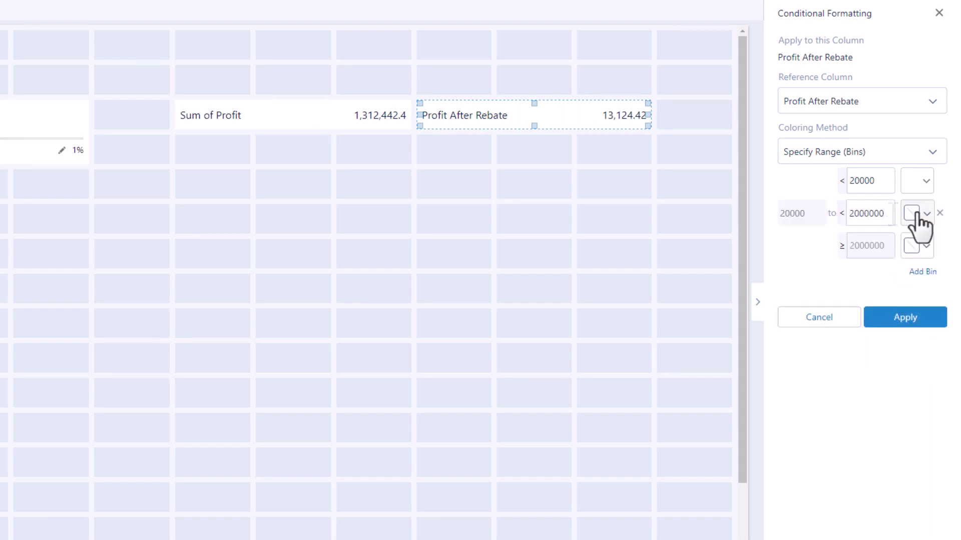
click(926, 214)
click(801, 252)
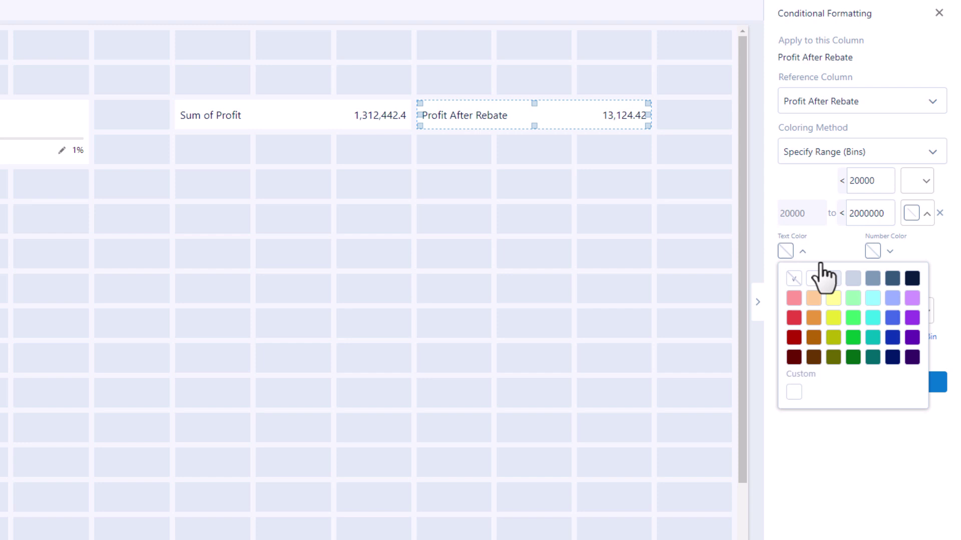
click(853, 338)
click(849, 258)
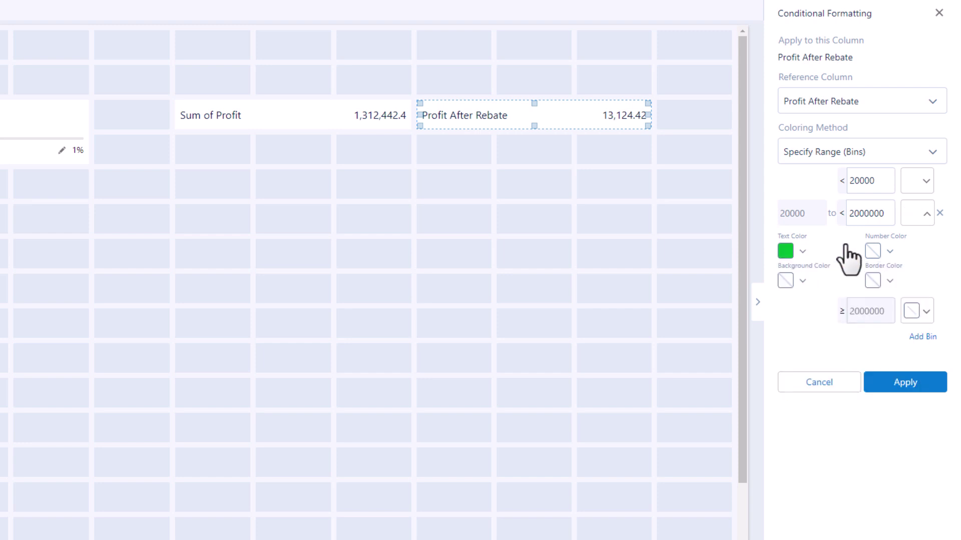
click(903, 386)
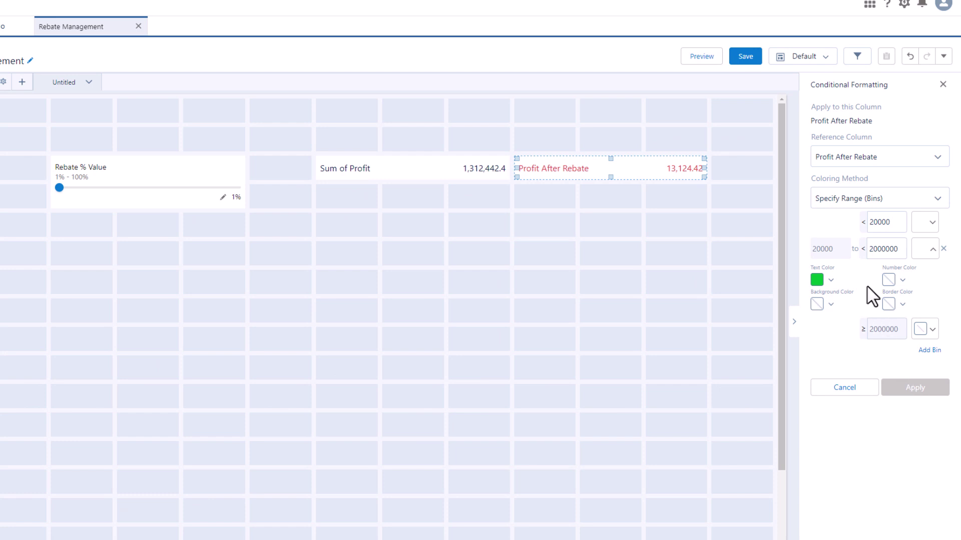
Step: In Preview, set Rebate % Value to exactly 50%, turning Profit After Rebate green at 656,221.2
click(706, 58)
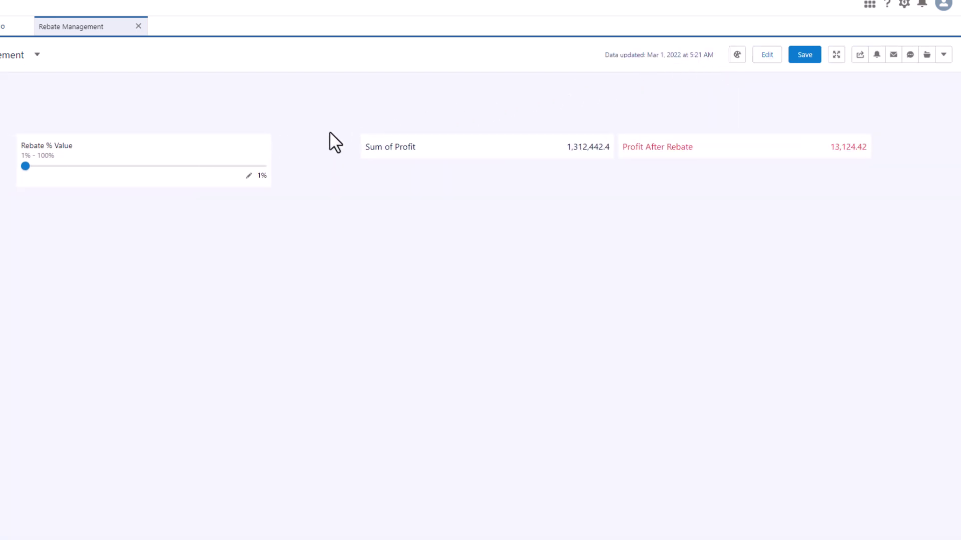
drag(25, 166, 85, 208)
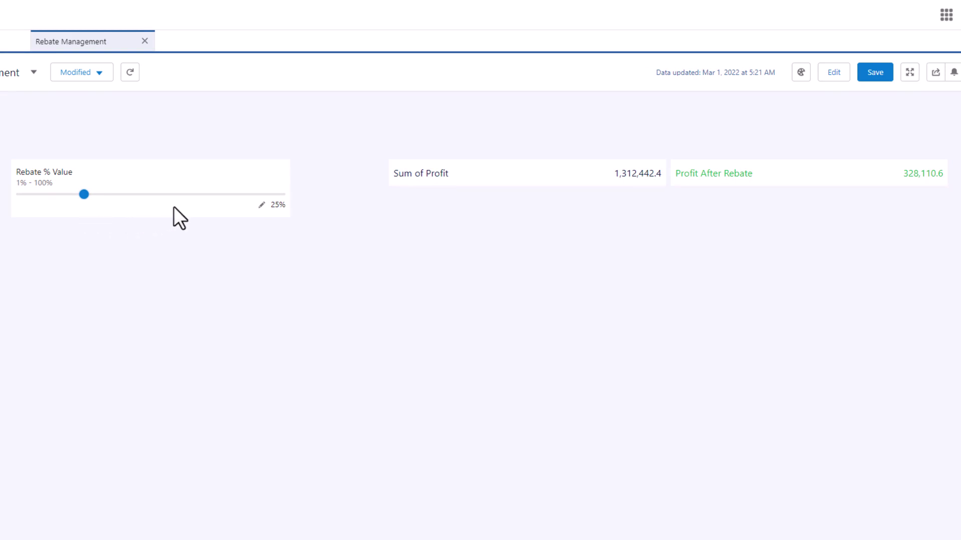
click(262, 205)
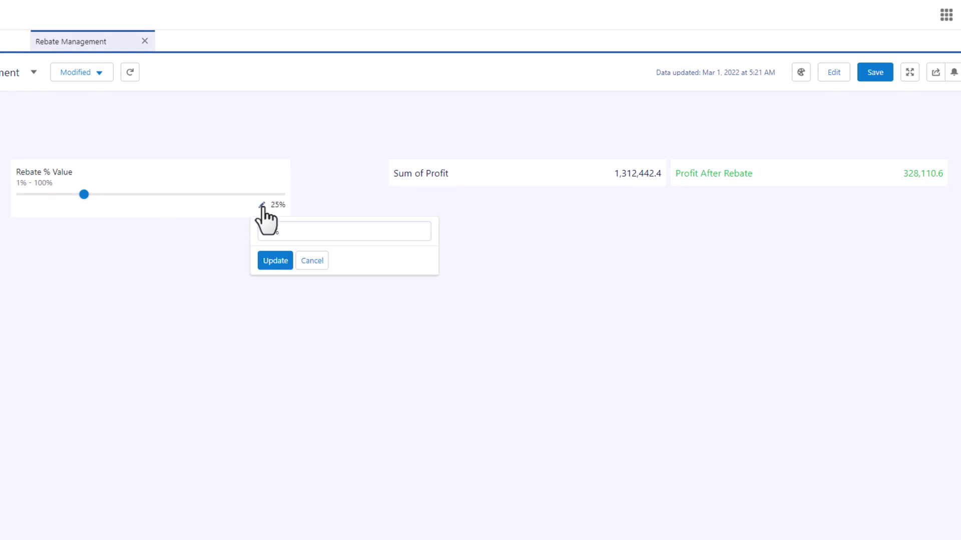
triple_click(260, 231)
text(50)
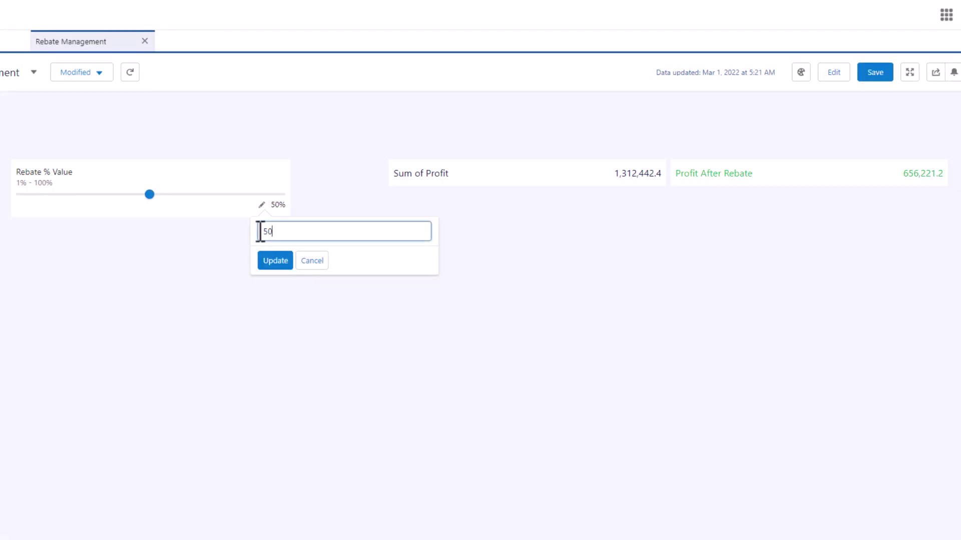
click(270, 260)
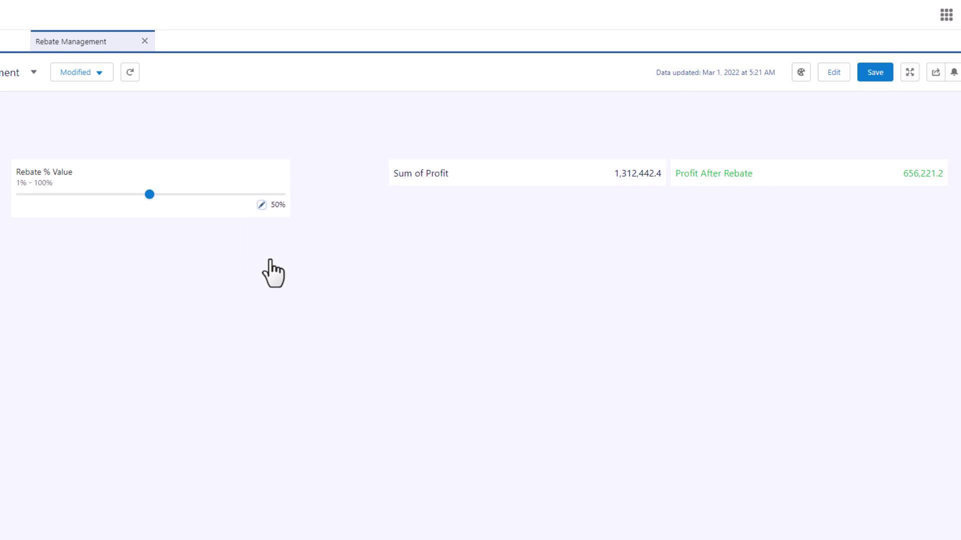